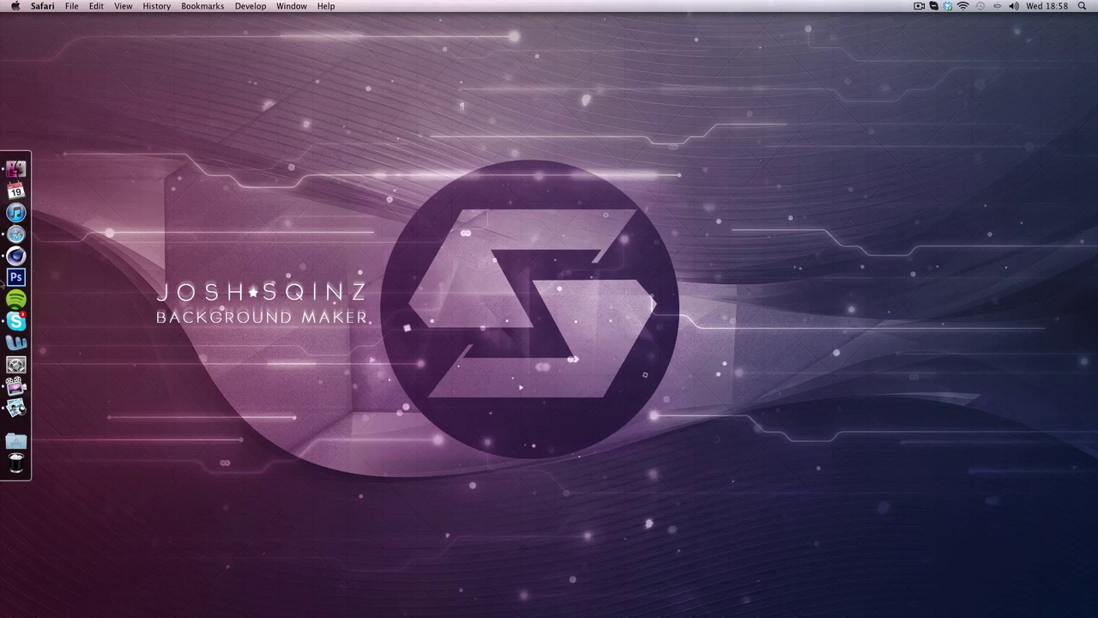
Bring up Cinema 4D and clear the viewport render to show the floor, backdrop and light.
{"action": "left_click", "coordinate": [8, 255]}
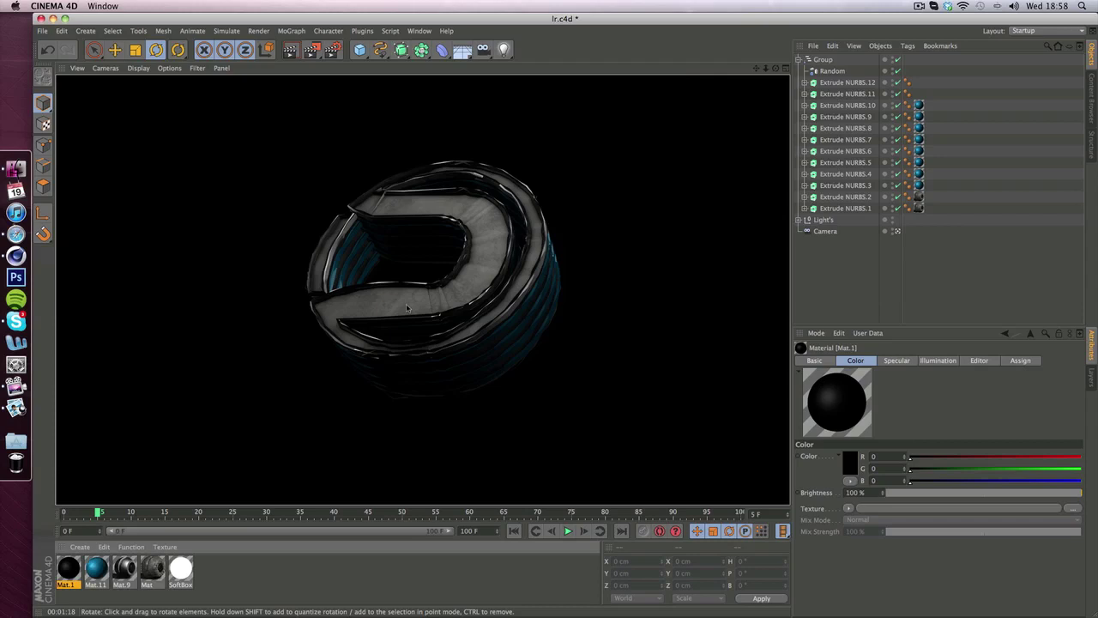
{"action": "left_click", "coordinate": [591, 246]}
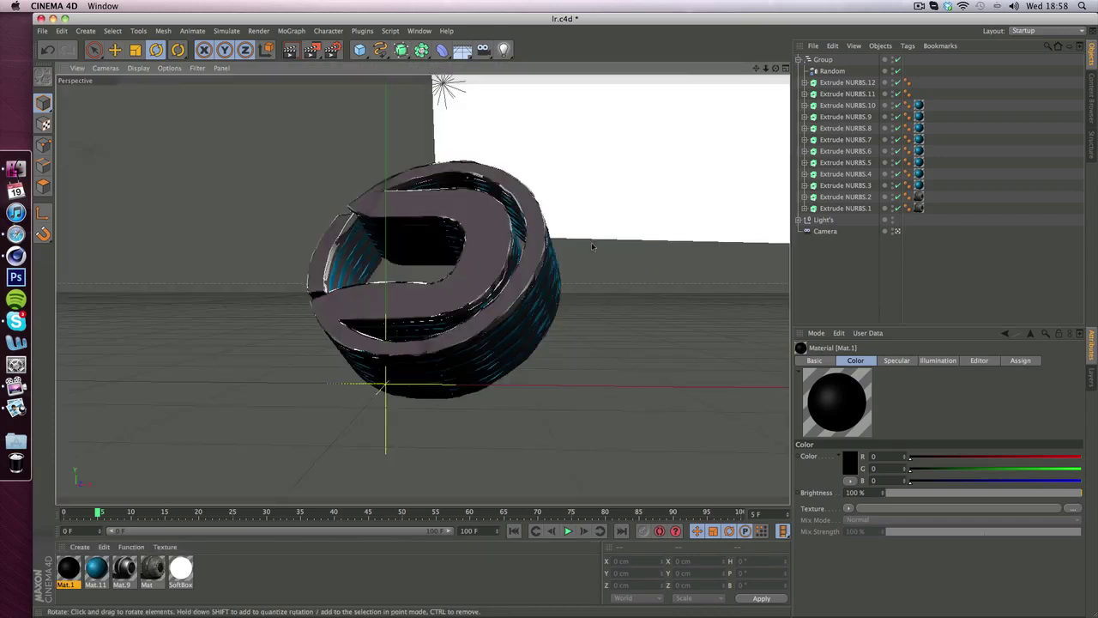
Create material Mat.2 and set its Color to pure black (0, 0, 0).
{"action": "double_click", "coordinate": [250, 572]}
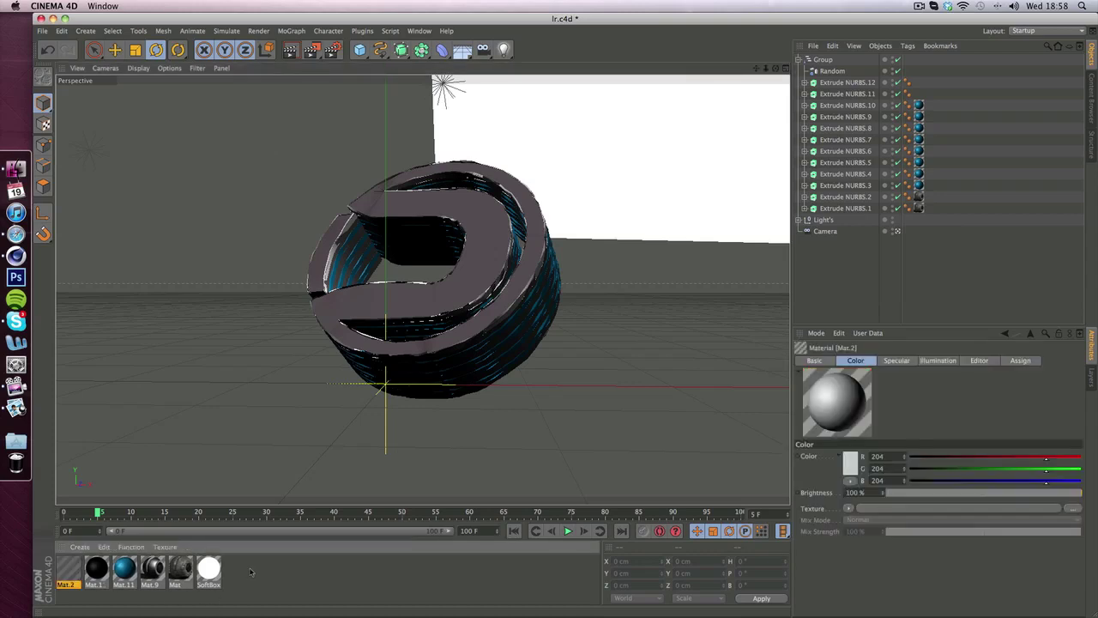
{"action": "double_click", "coordinate": [74, 569]}
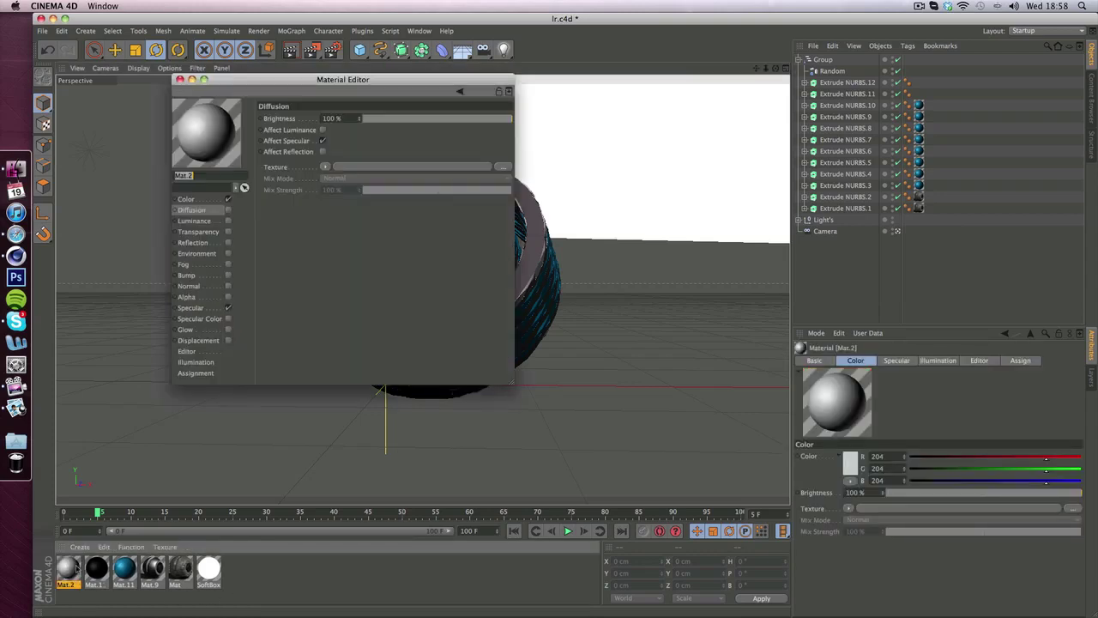
{"action": "left_click", "coordinate": [210, 199]}
{"action": "left_click", "coordinate": [317, 126]}
{"action": "left_click", "coordinate": [317, 150]}
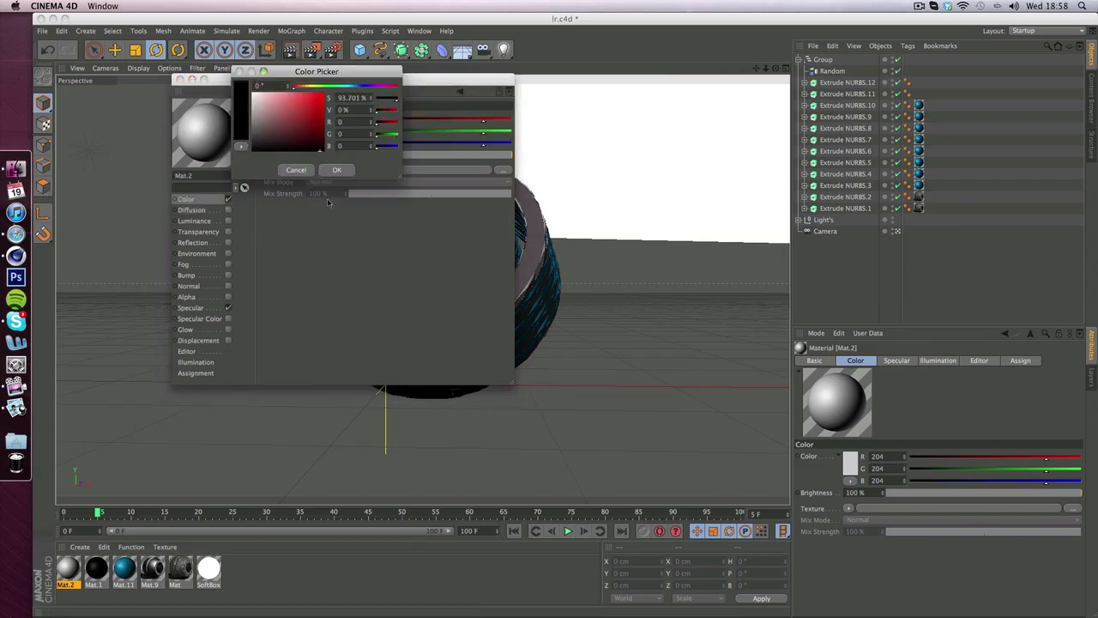
{"action": "left_click", "coordinate": [337, 170]}
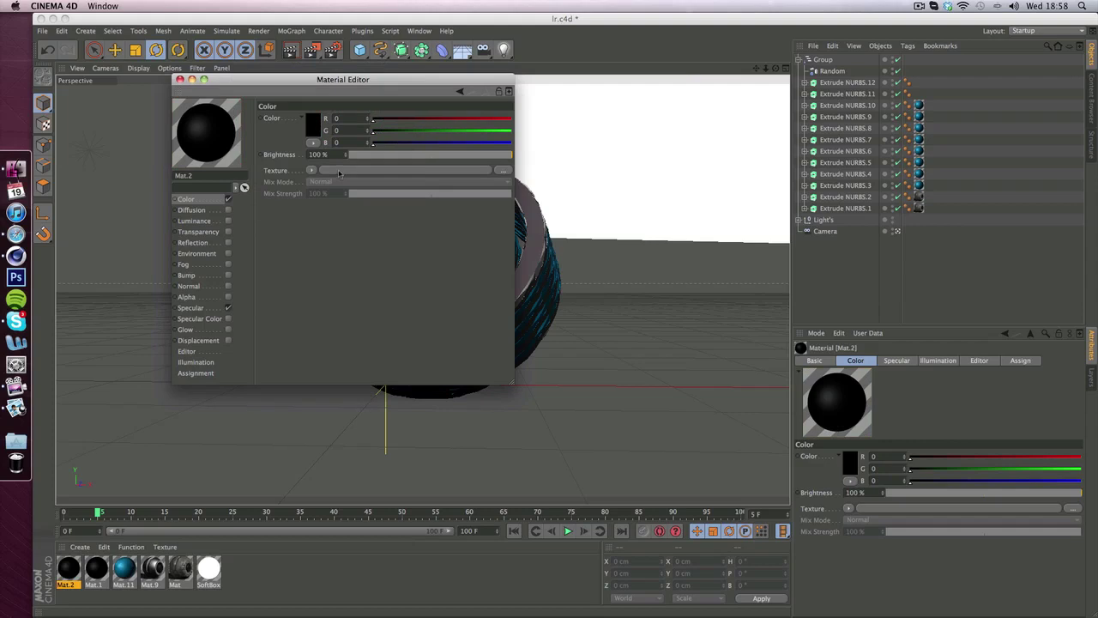
Enable Bump on Mat.2 and set Specular Width 40%, Height 30% and Falloff 2%.
{"action": "left_click", "coordinate": [203, 276]}
{"action": "left_click", "coordinate": [229, 276]}
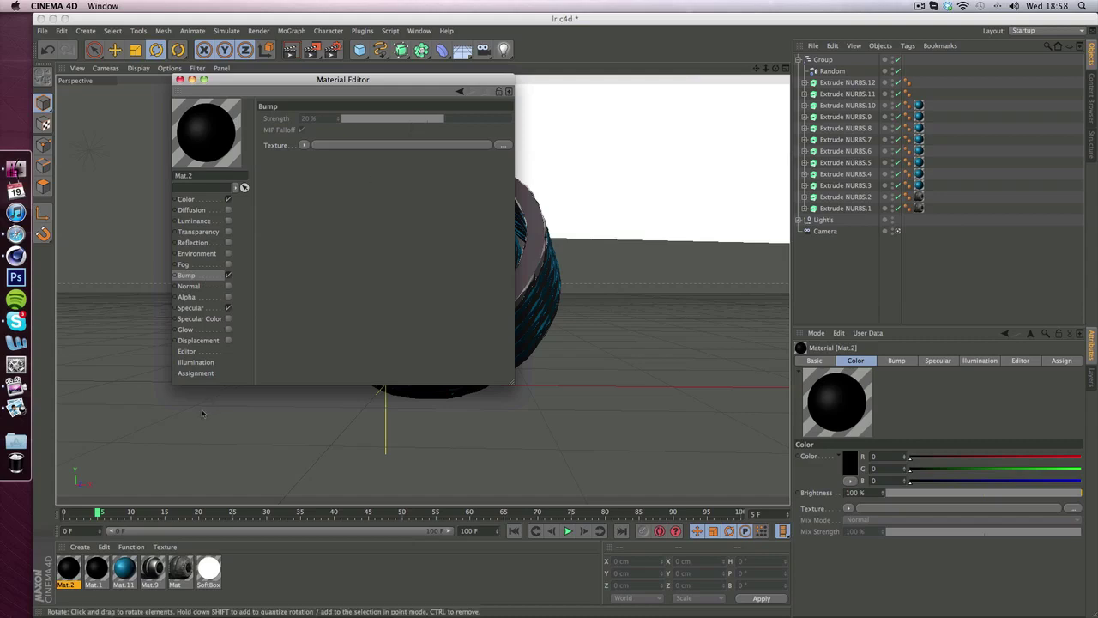
{"action": "left_click", "coordinate": [205, 311]}
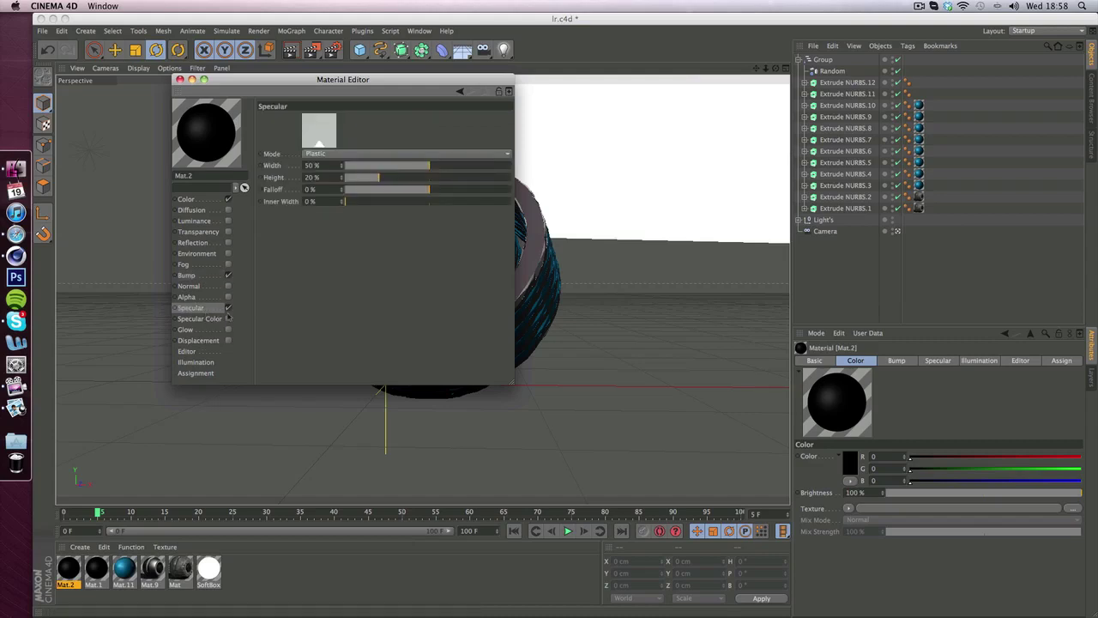
{"action": "left_click", "coordinate": [311, 164]}
{"action": "type", "text": "40"}
{"action": "key", "text": "Return"}
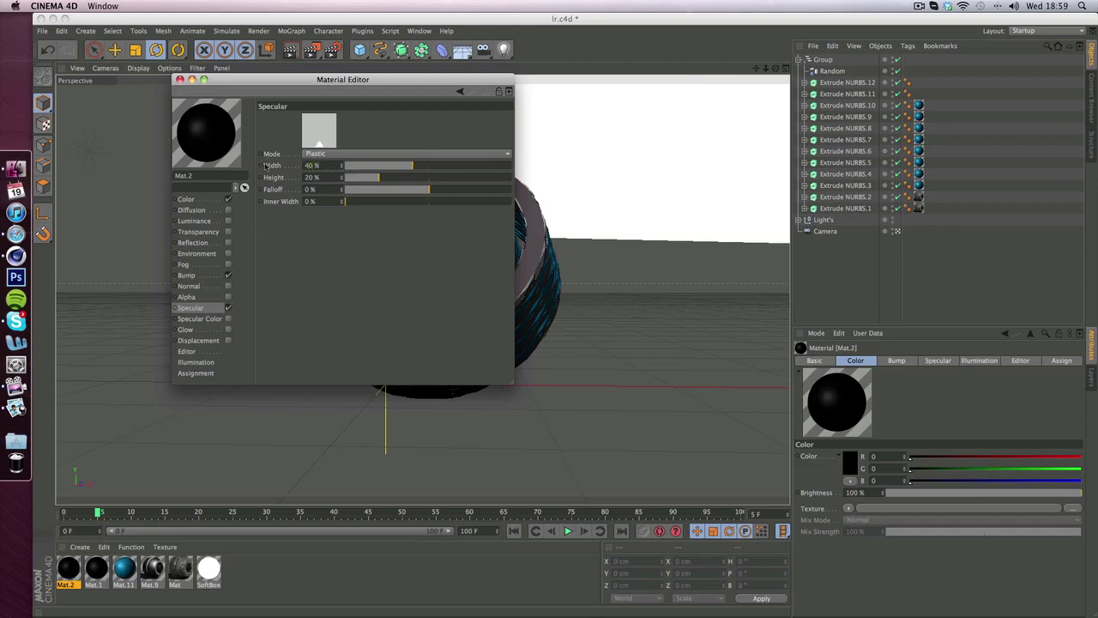
{"action": "key", "text": "Tab"}
{"action": "type", "text": "30"}
{"action": "key", "text": "Return"}
{"action": "key", "text": "Tab"}
{"action": "key", "text": "Return"}
Turn on Mat.2's Glow with Inner Strength 15%, Outer Strength 0% and Radius 7 cm, then go to Safari.
{"action": "left_click", "coordinate": [198, 329]}
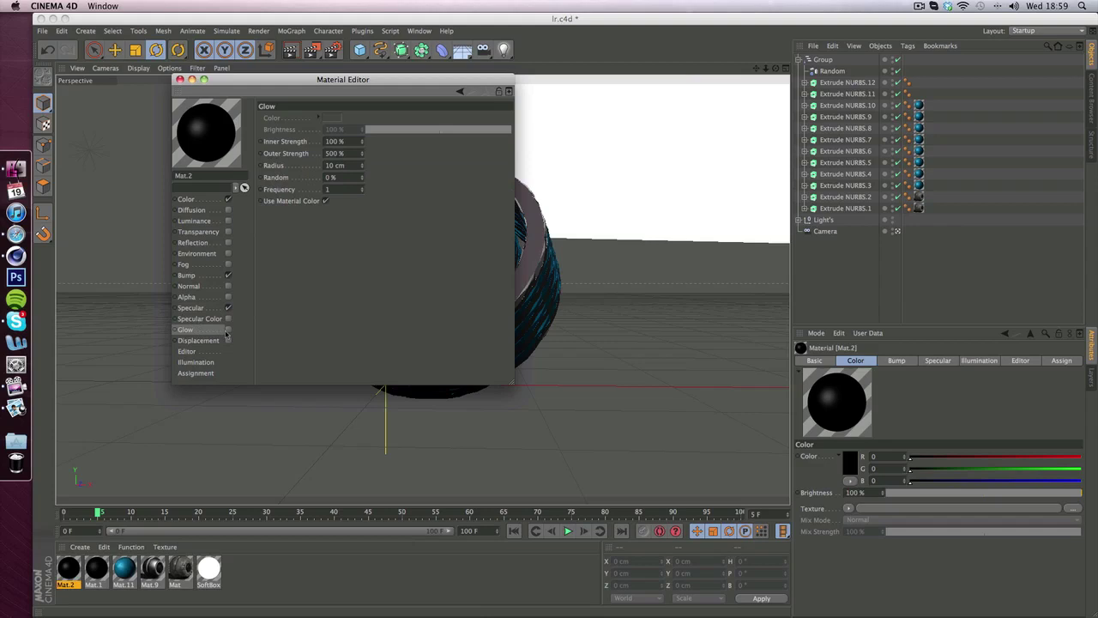
{"action": "left_click", "coordinate": [228, 330]}
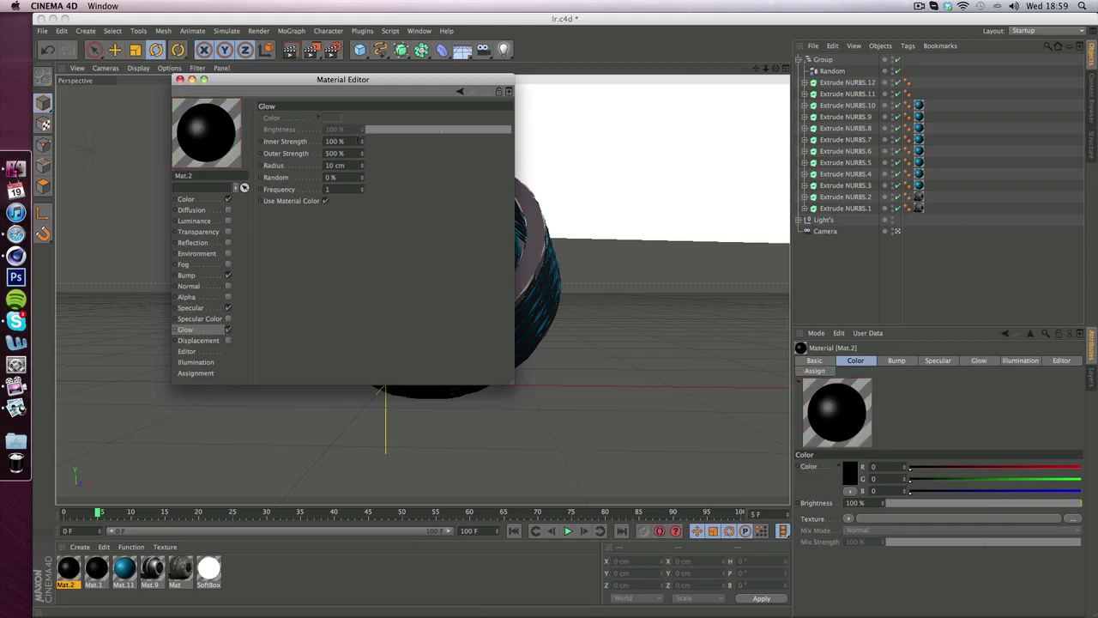
{"action": "left_click", "coordinate": [335, 141]}
{"action": "type", "text": "15"}
{"action": "key", "text": "Tab"}
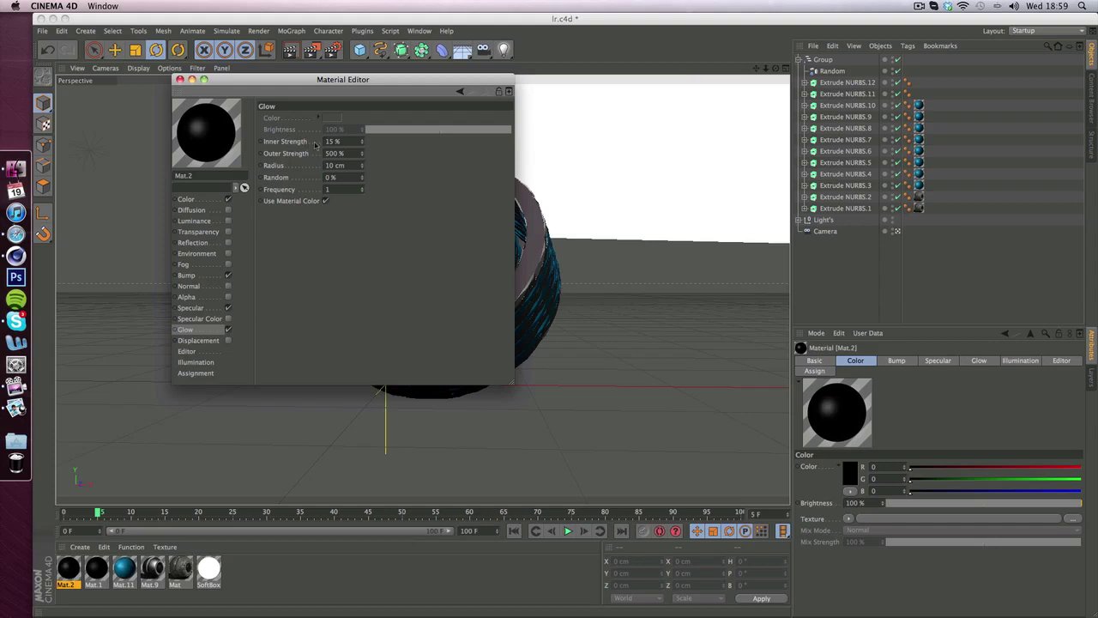
{"action": "type", "text": "0"}
{"action": "key", "text": "Return"}
{"action": "left_click", "coordinate": [335, 165]}
{"action": "type", "text": "7"}
{"action": "key", "text": "Return"}
{"action": "left_click", "coordinate": [212, 203]}
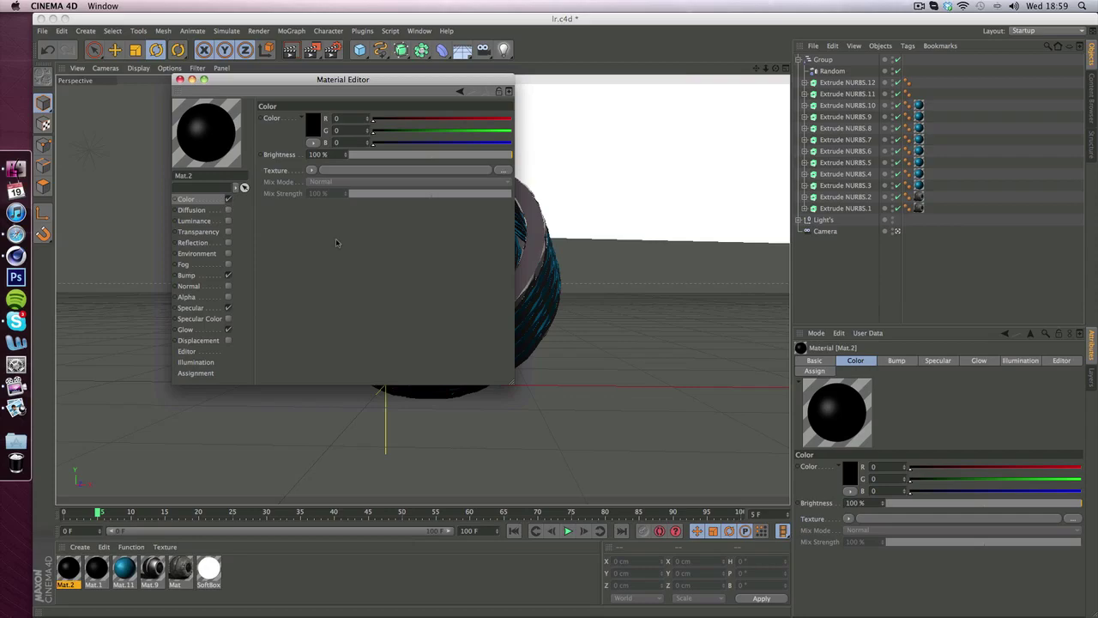
{"action": "key", "text": "super+Tab"}
Compare the 'technology' and 'binary' Google image results in Safari.
{"action": "left_click", "coordinate": [606, 60]}
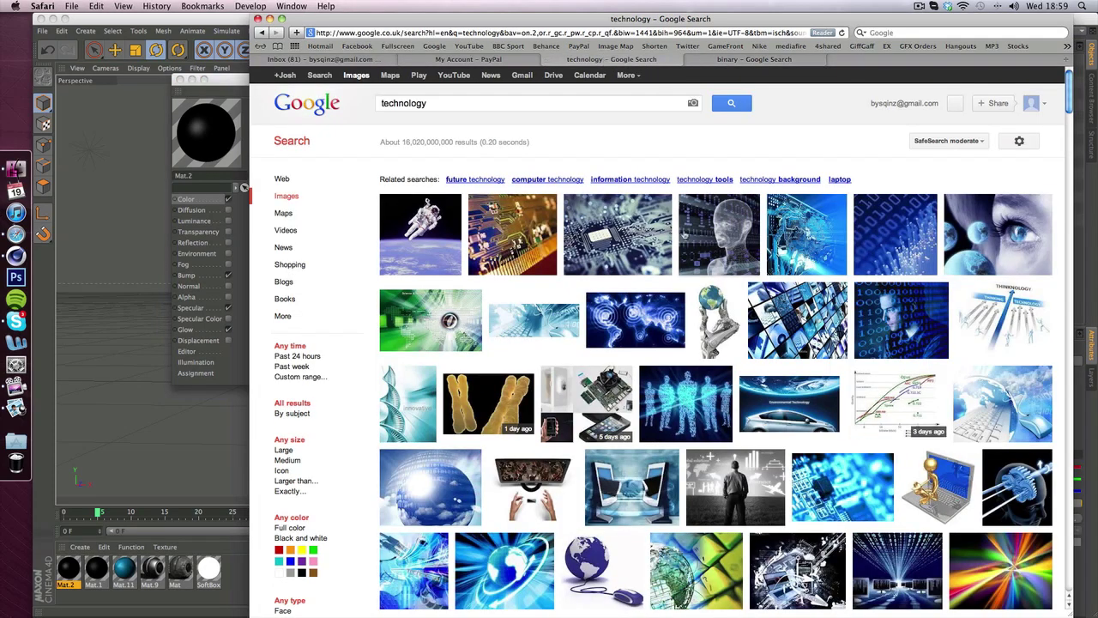
{"action": "left_click", "coordinate": [725, 61]}
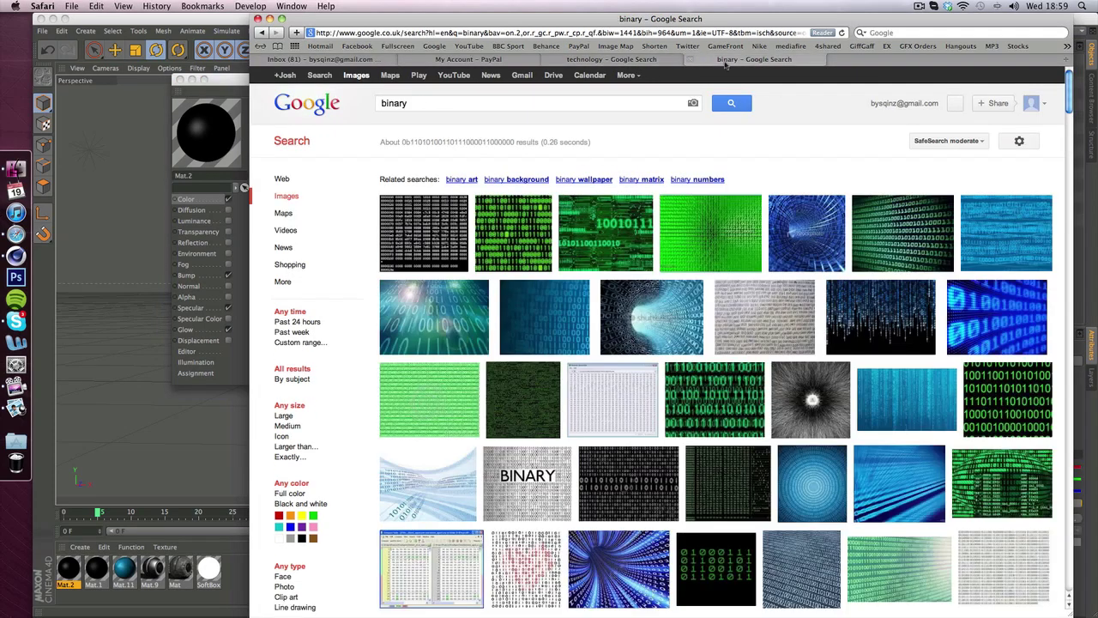
{"action": "left_click", "coordinate": [654, 60]}
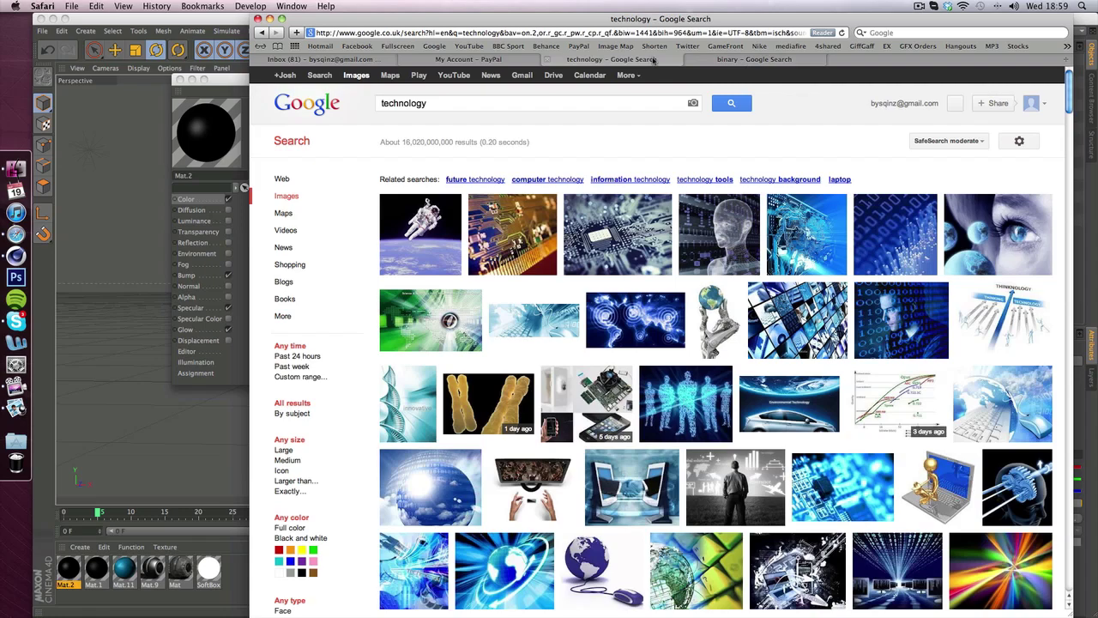
{"action": "scroll", "coordinate": [851, 282], "scroll_direction": "down", "scroll_amount": 15}
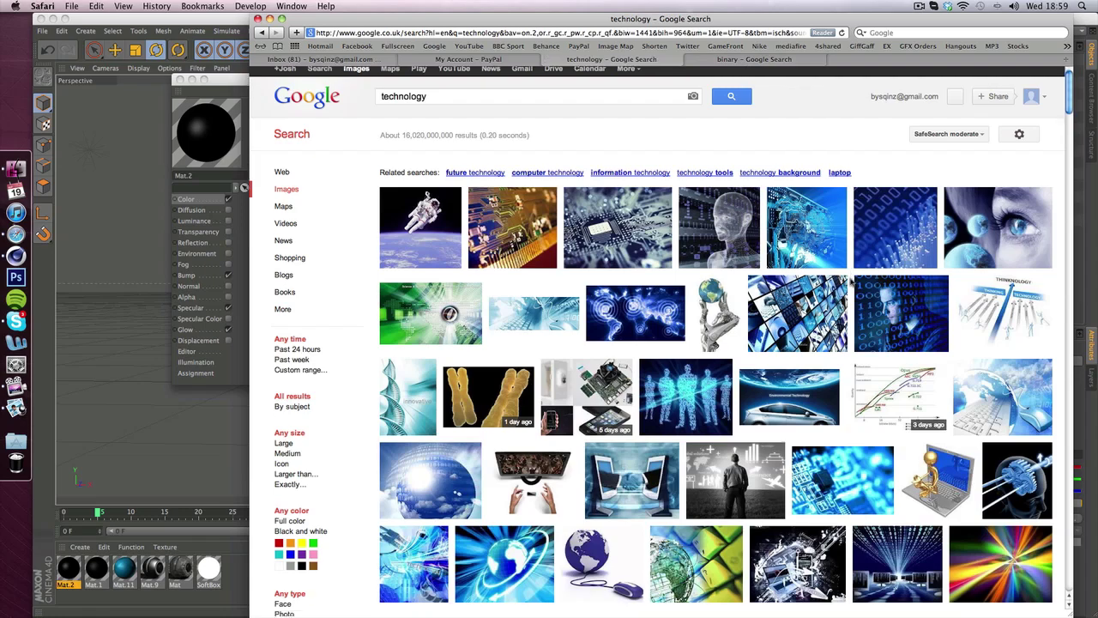
{"action": "scroll", "coordinate": [851, 282], "scroll_direction": "up", "scroll_amount": 20}
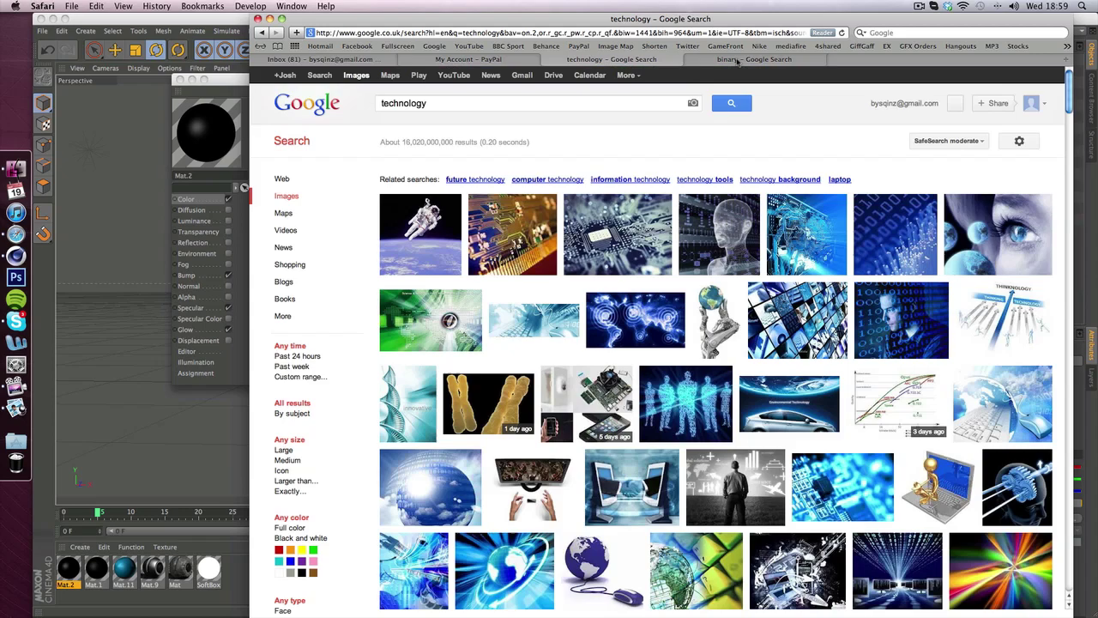
Browse the 'binary' image results for a blue tech background, then return to Cinema 4D.
{"action": "left_click", "coordinate": [730, 60]}
{"action": "scroll", "coordinate": [695, 139], "scroll_direction": "down", "scroll_amount": 20}
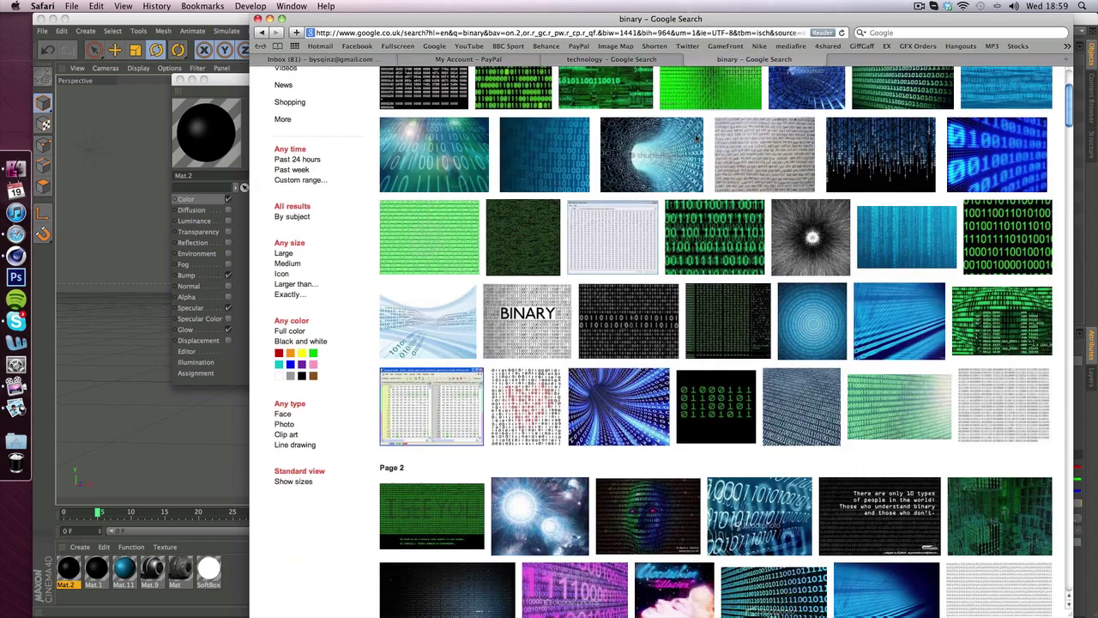
{"action": "scroll", "coordinate": [696, 138], "scroll_direction": "down", "scroll_amount": 8}
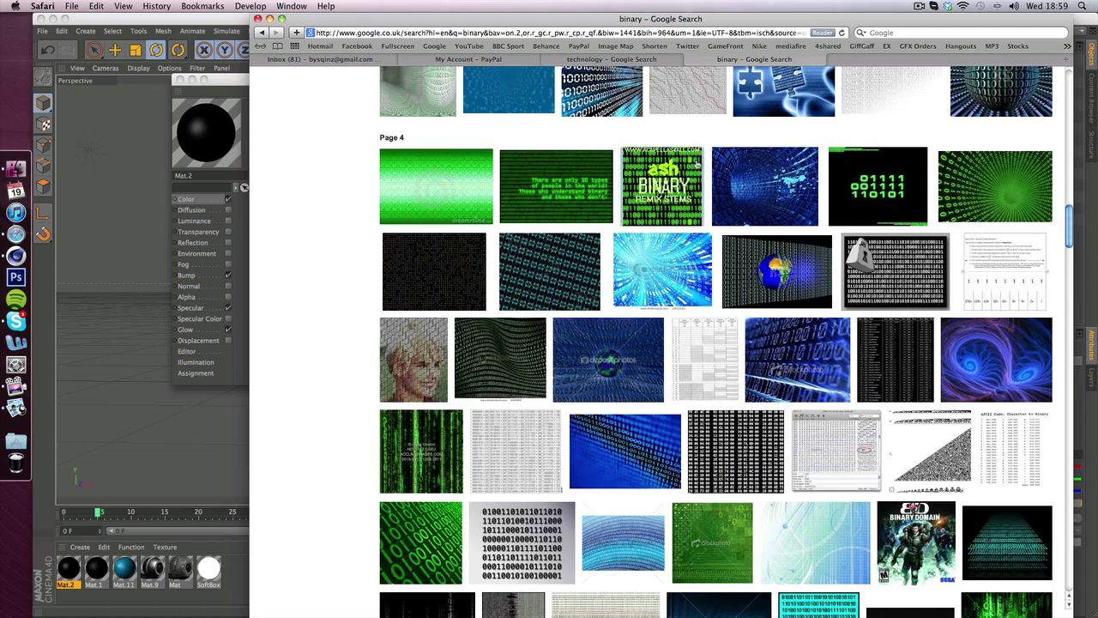
{"action": "scroll", "coordinate": [698, 164], "scroll_direction": "up", "scroll_amount": 20}
{"action": "mouse_move", "coordinate": [661, 307]}
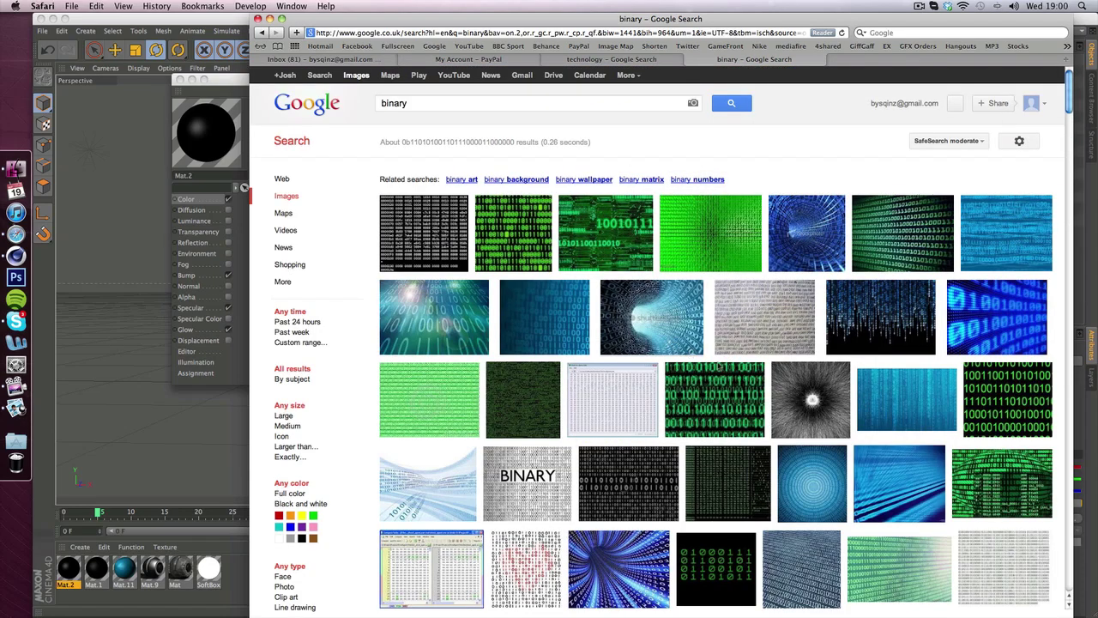
{"action": "scroll", "coordinate": [772, 411], "scroll_direction": "down", "scroll_amount": 3}
{"action": "mouse_move", "coordinate": [633, 474]}
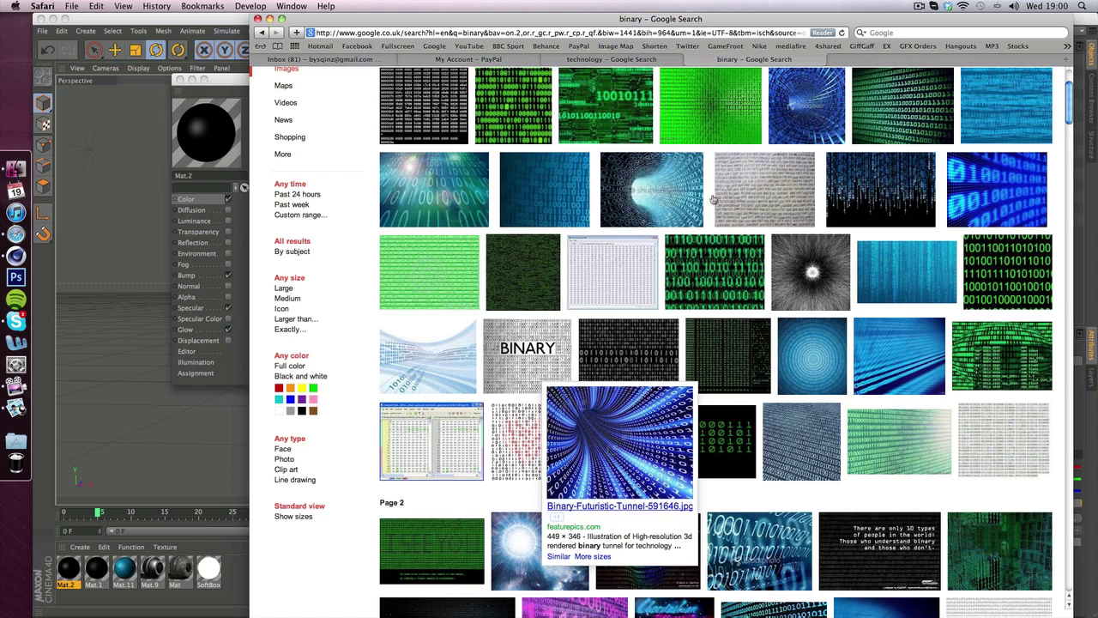
{"action": "left_click", "coordinate": [269, 19]}
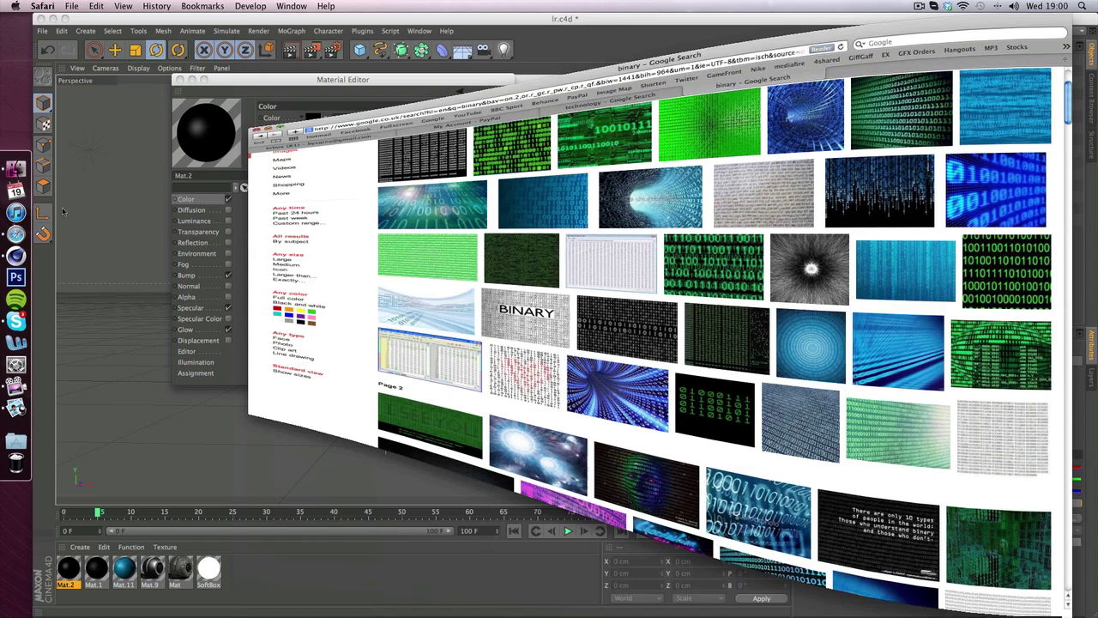
Load stock-footage-communication-background-ntsc-1.jpg as Mat.2's colour texture and set Mix Strength to 73%.
{"action": "left_click", "coordinate": [16, 408]}
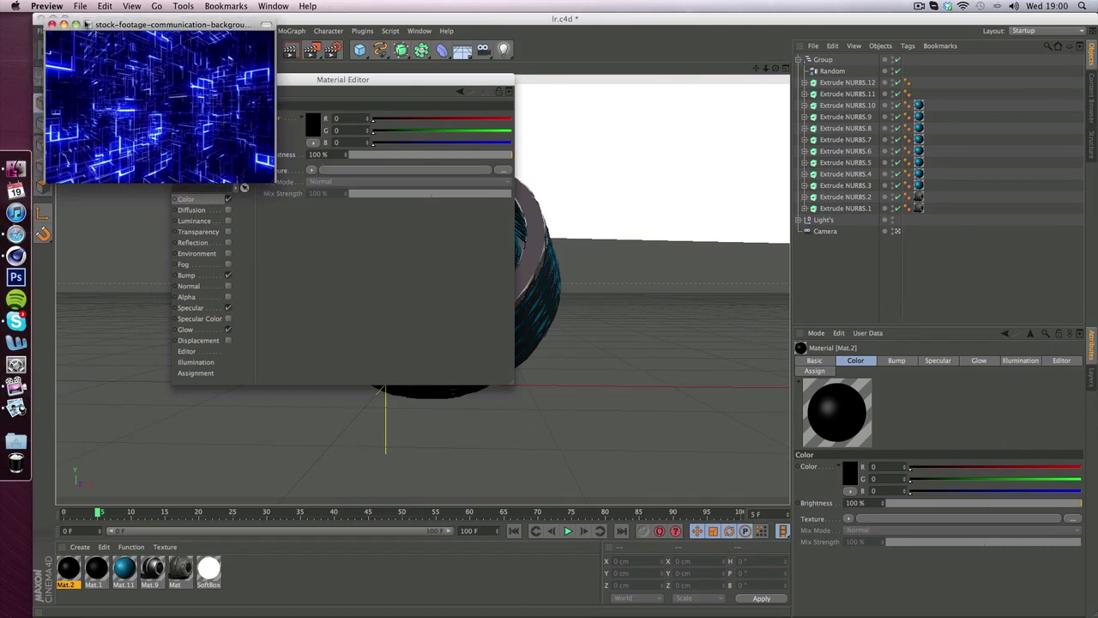
{"action": "left_click", "coordinate": [43, 19]}
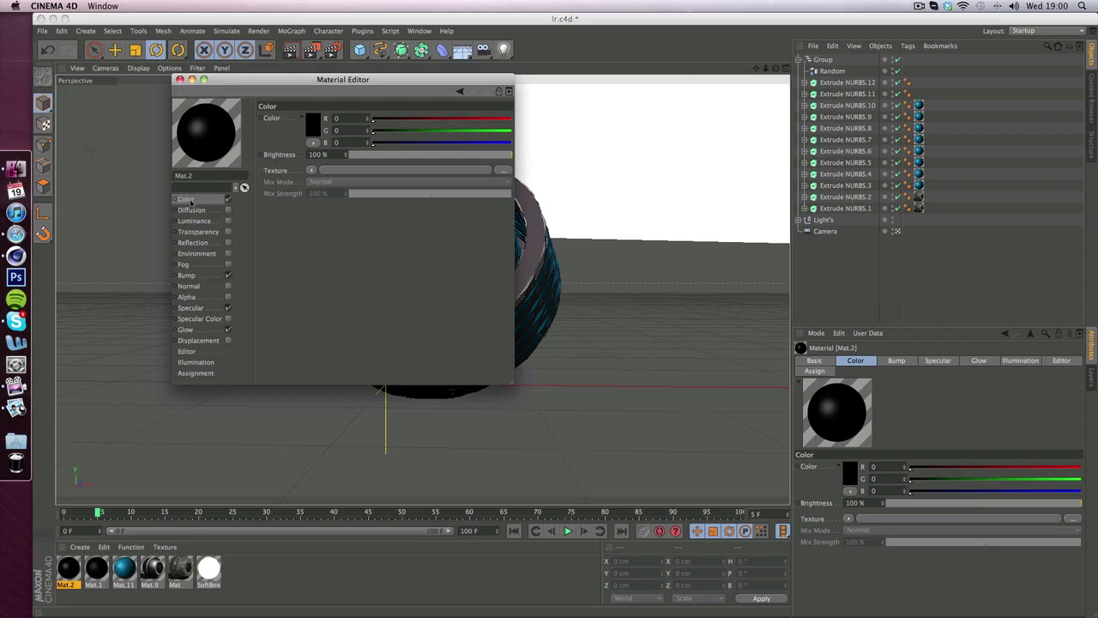
{"action": "left_click", "coordinate": [503, 170]}
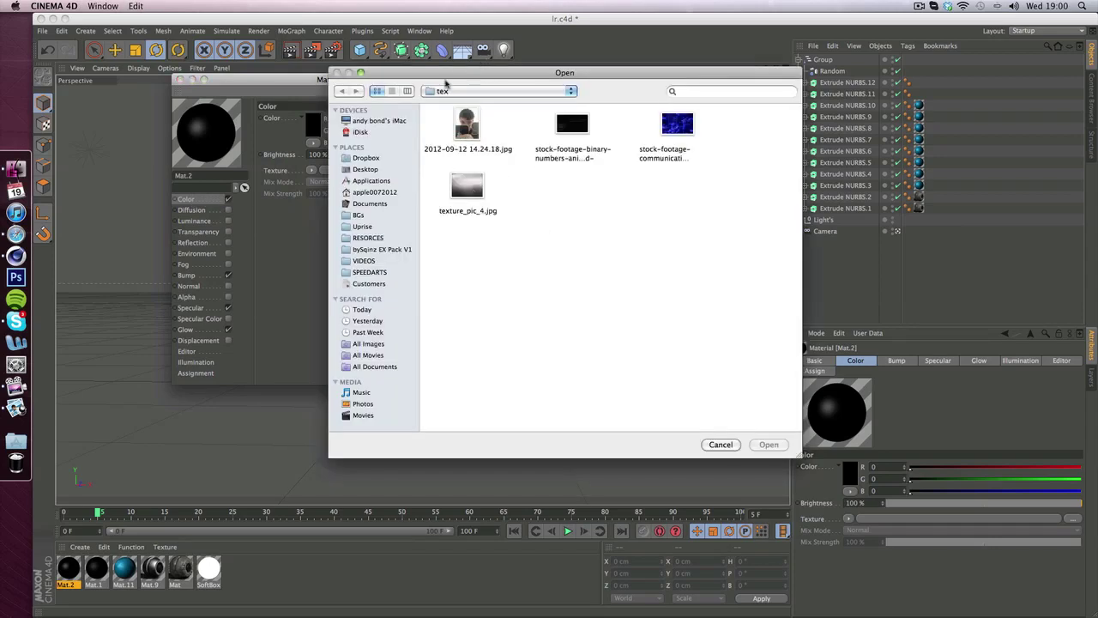
{"action": "left_click_drag", "start_coordinate": [481, 86], "coordinate": [561, 91]}
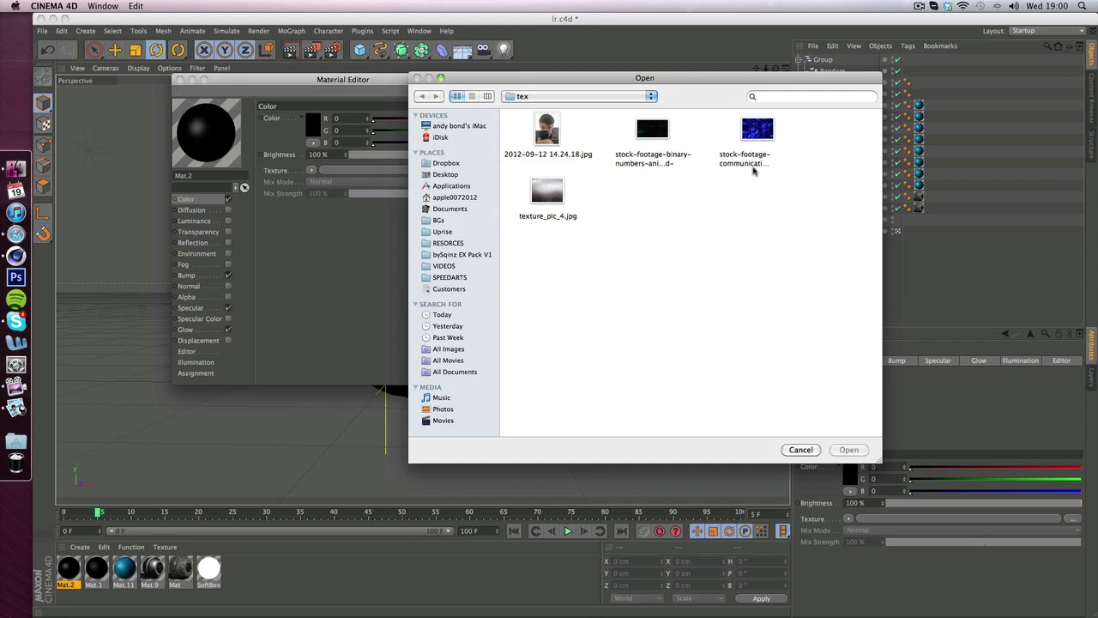
{"action": "double_click", "coordinate": [741, 166]}
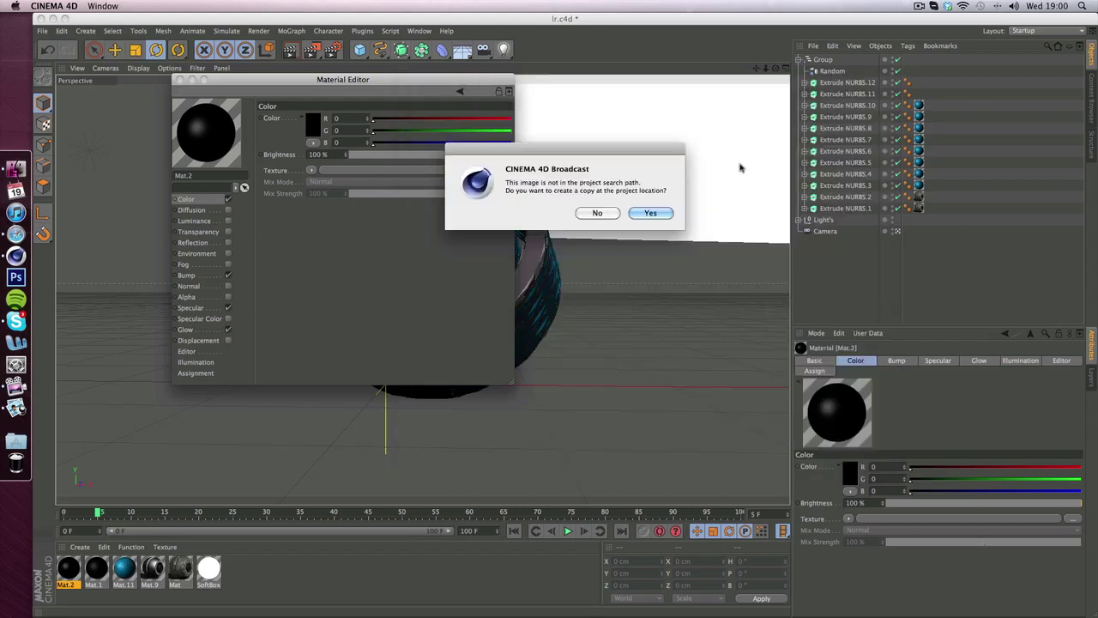
{"action": "left_click", "coordinate": [650, 213]}
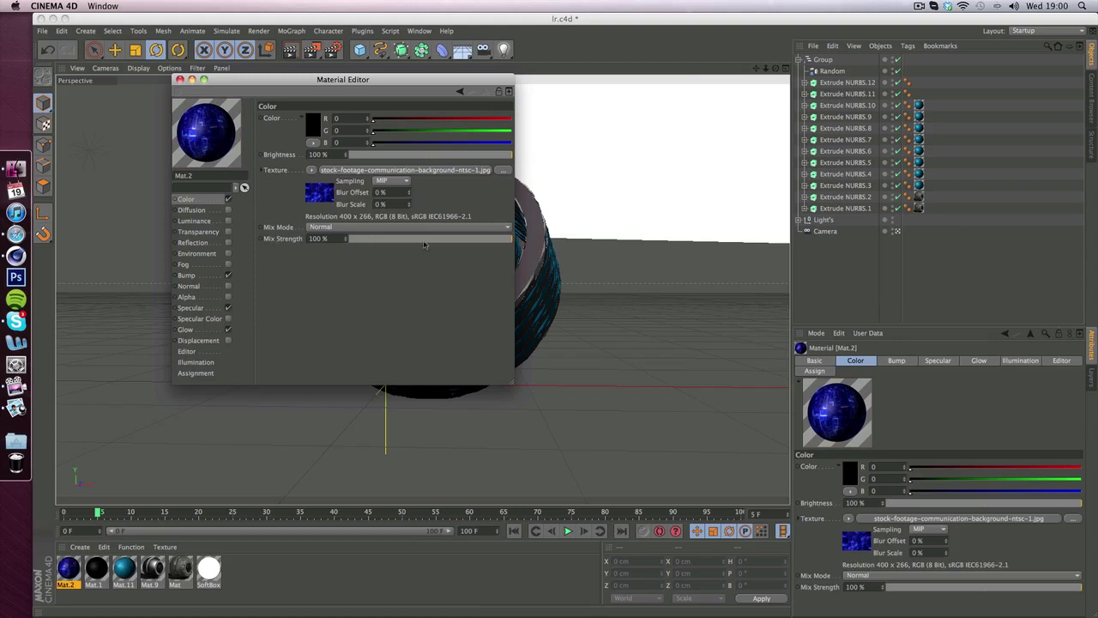
{"action": "left_click_drag", "start_coordinate": [423, 245], "coordinate": [469, 244]}
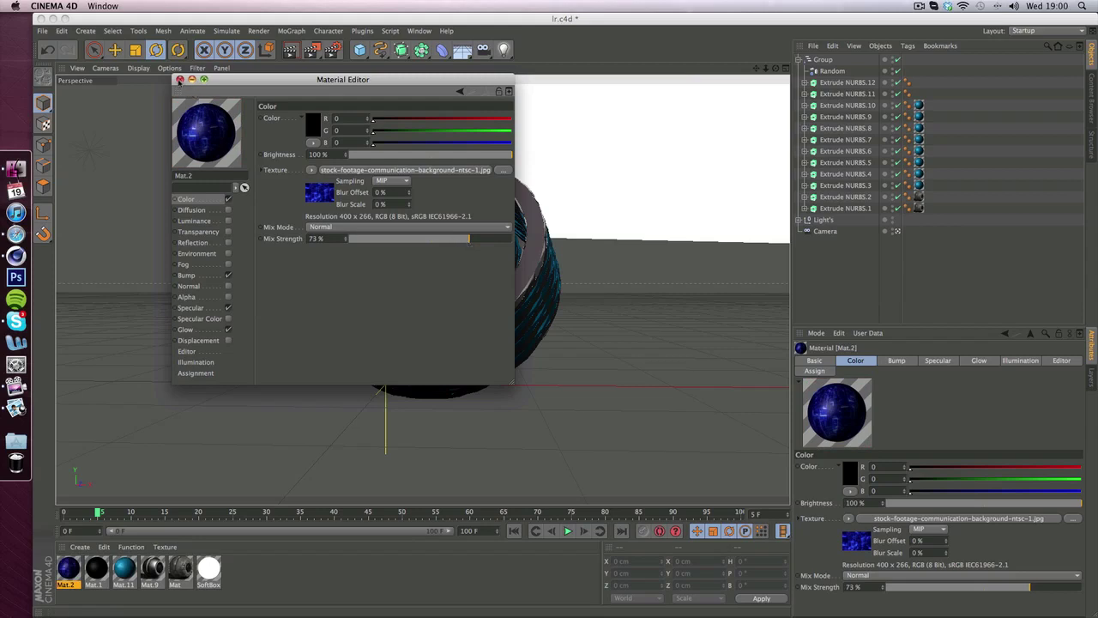
Assign Mat.2 to Extrude NURBS.2, deleting the texture tag from Extrude NURBS.1.
{"action": "left_click", "coordinate": [179, 80]}
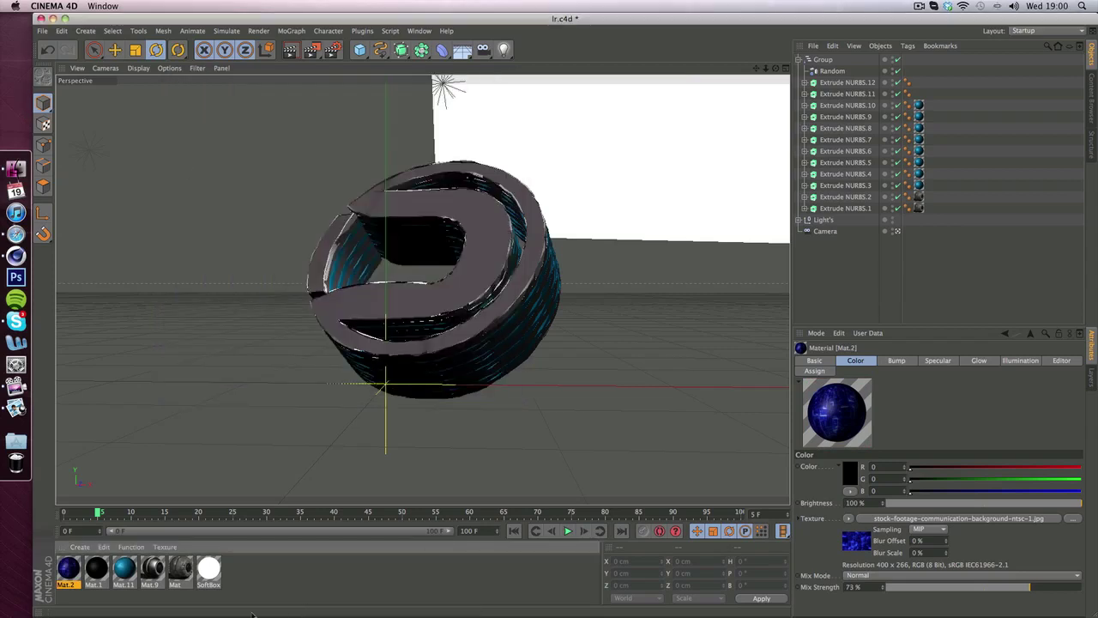
{"action": "left_click_drag", "start_coordinate": [66, 577], "coordinate": [935, 215]}
{"action": "left_click_drag", "start_coordinate": [68, 573], "coordinate": [854, 209]}
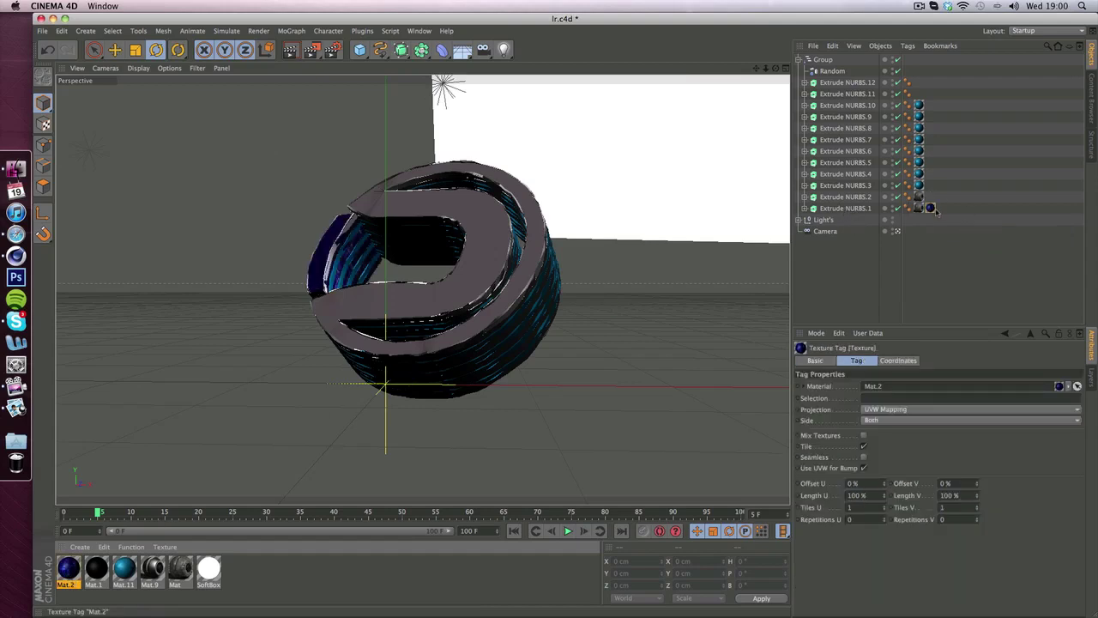
{"action": "mouse_move", "coordinate": [930, 207]}
{"action": "left_mouse_down", "text": "ctrl"}
{"action": "mouse_move", "coordinate": [909, 197]}
{"action": "mouse_move", "coordinate": [931, 198]}
{"action": "left_mouse_up", "text": "ctrl"}
{"action": "left_click", "coordinate": [965, 257]}
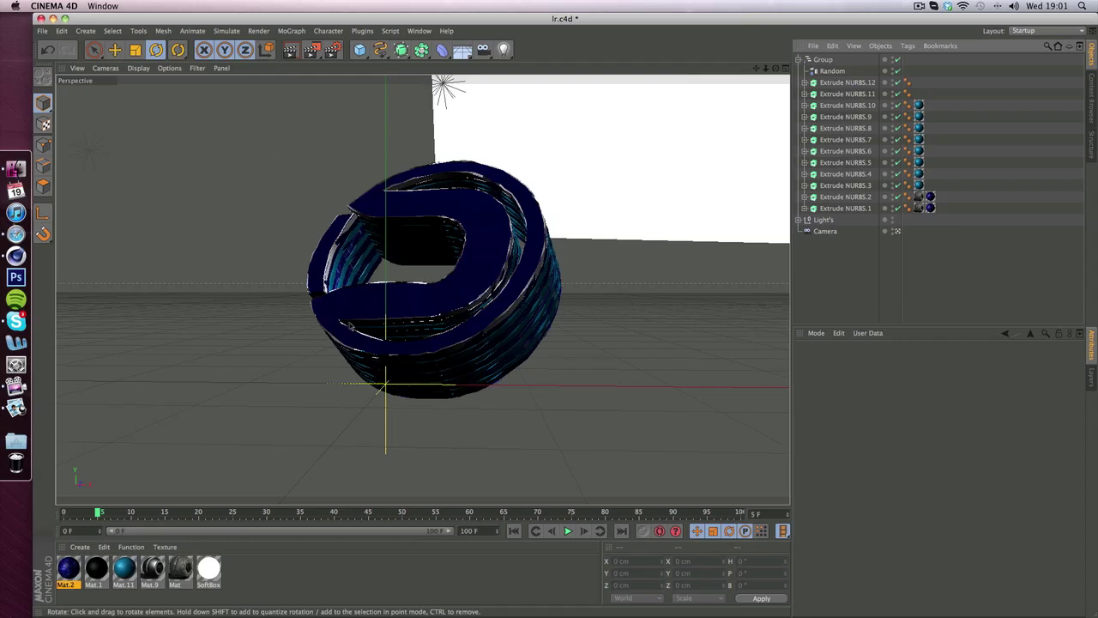
{"action": "left_click", "coordinate": [931, 197]}
{"action": "left_click", "coordinate": [929, 208]}
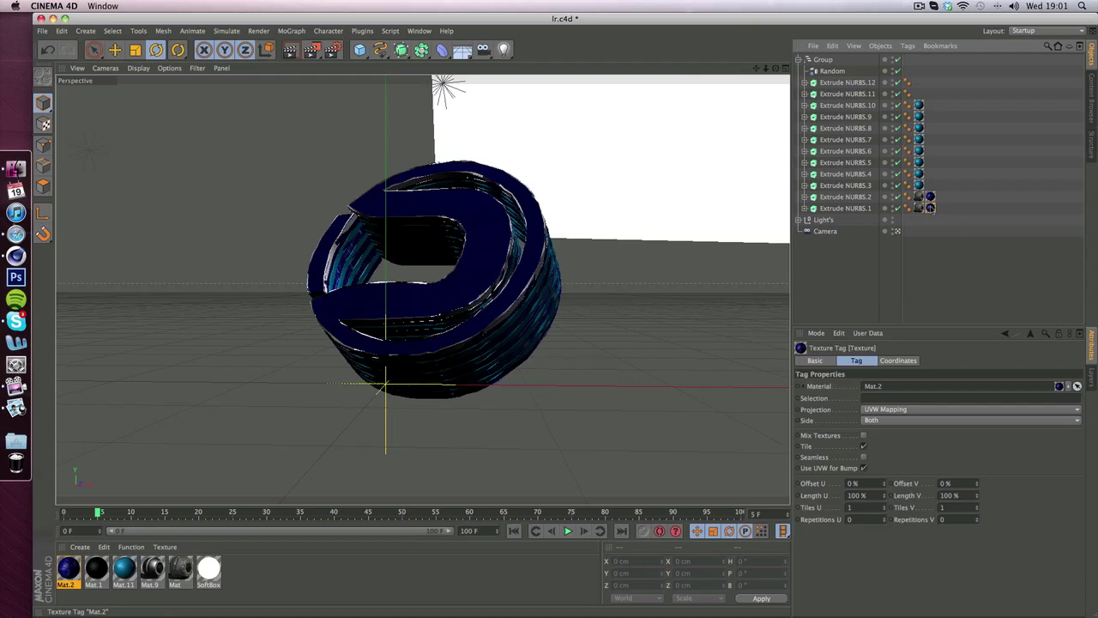
{"action": "key", "text": "Delete"}
{"action": "left_click", "coordinate": [930, 197]}
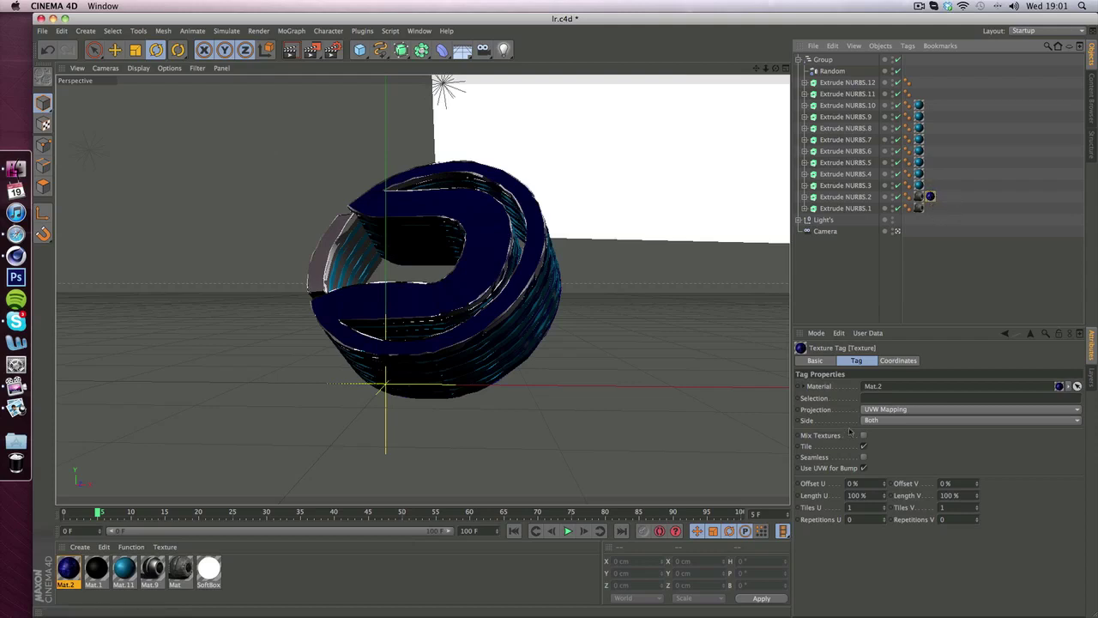
Switch Mat.2's texture projection to Cubic and adjust its U and V lengths.
{"action": "left_click", "coordinate": [895, 412]}
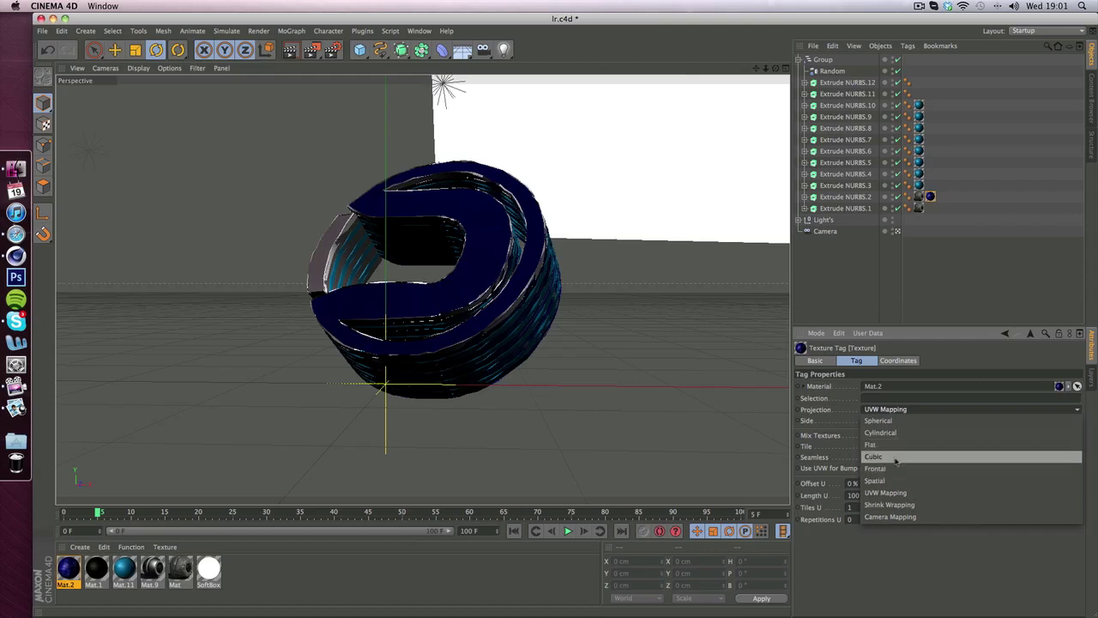
{"action": "left_click", "coordinate": [896, 457]}
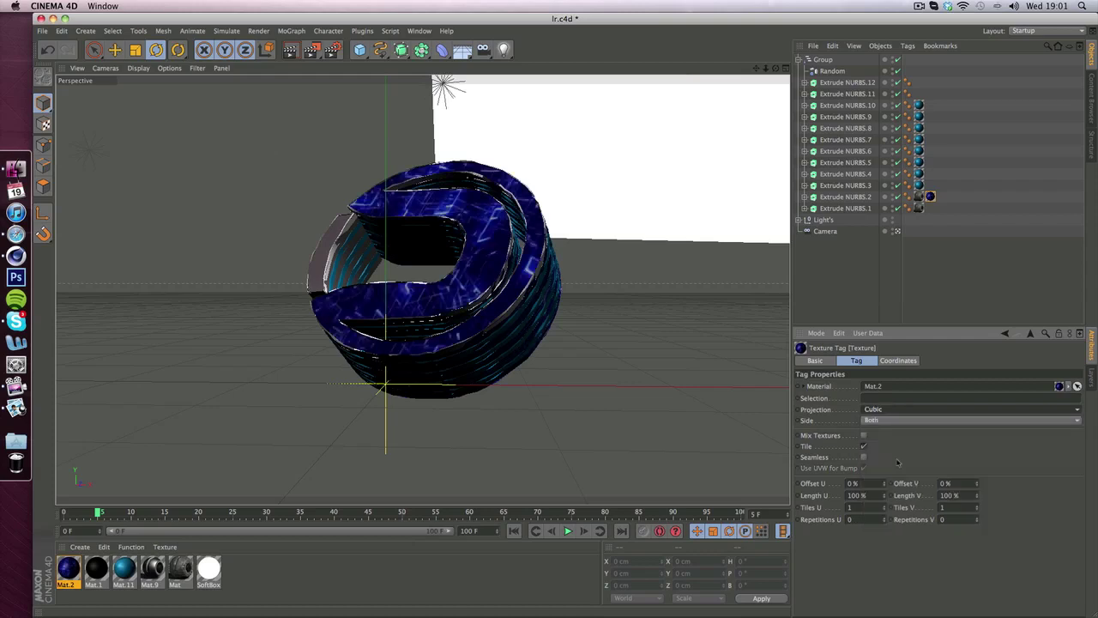
{"action": "left_click", "coordinate": [884, 493]}
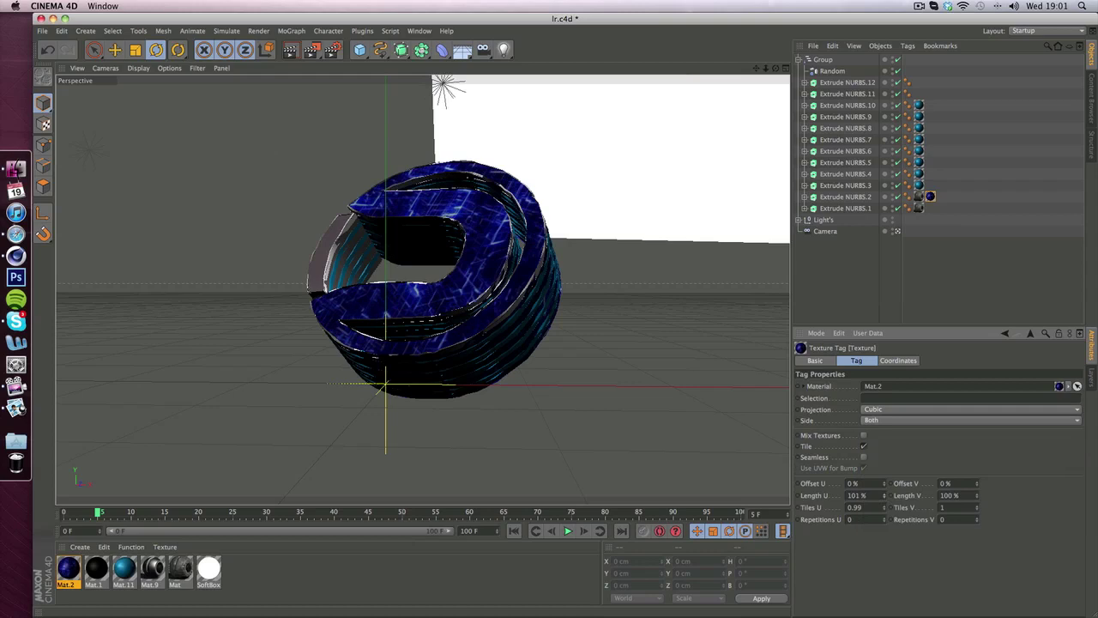
{"action": "left_click_drag", "start_coordinate": [883, 495], "coordinate": [883, 506]}
{"action": "left_click_drag", "start_coordinate": [976, 495], "coordinate": [976, 518]}
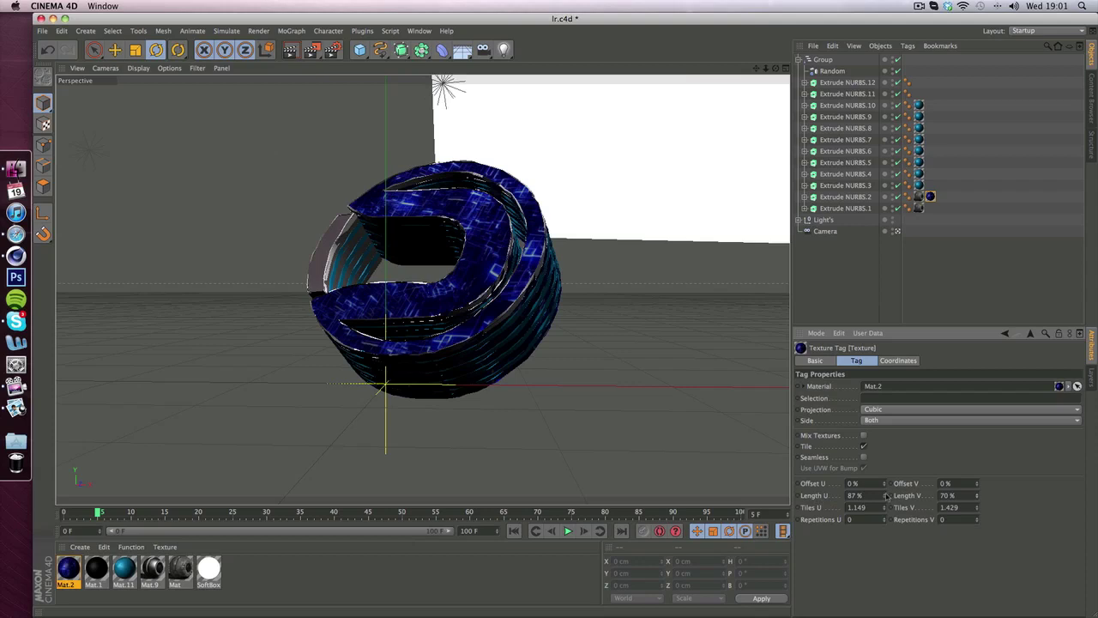
{"action": "left_click_drag", "start_coordinate": [885, 496], "coordinate": [885, 497]}
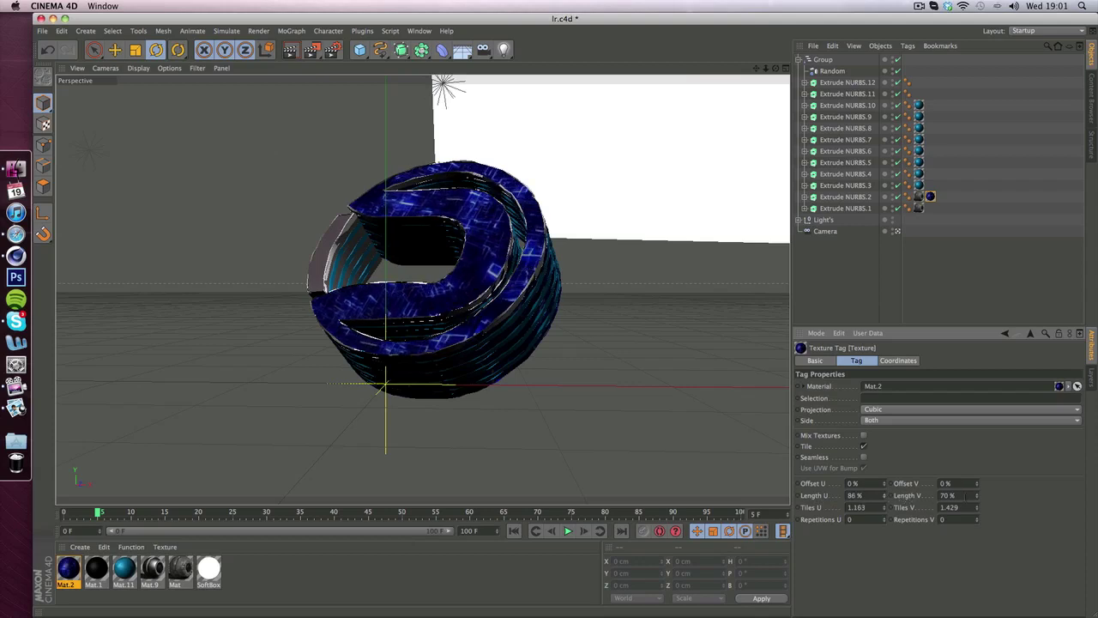
Set Length V 86% and Offset U 132%, raise Tiles U, and copy the tag to Extrude NURBS.1.
{"action": "double_click", "coordinate": [946, 495]}
{"action": "type", "text": "86"}
{"action": "key", "text": "Return"}
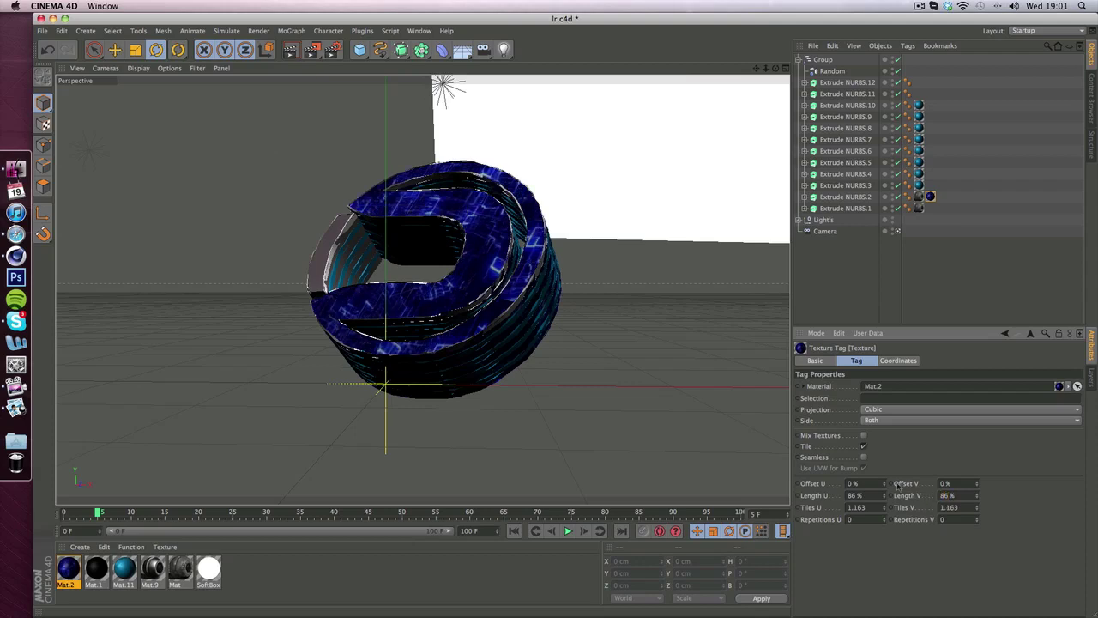
{"action": "left_click_drag", "start_coordinate": [884, 483], "coordinate": [944, 475]}
{"action": "mouse_move", "coordinate": [886, 507]}
{"action": "left_mouse_down"}
{"action": "mouse_move", "coordinate": [920, 504]}
{"action": "mouse_move", "coordinate": [866, 507]}
{"action": "left_mouse_up"}
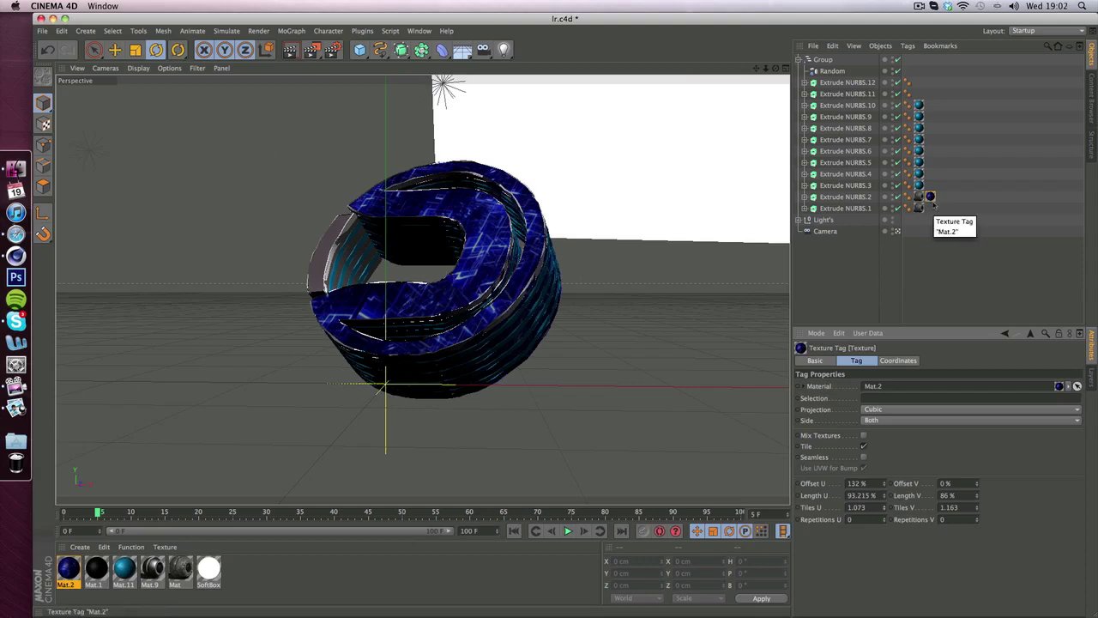
{"action": "left_click_drag", "start_coordinate": [930, 199], "coordinate": [930, 208], "text": "ctrl"}
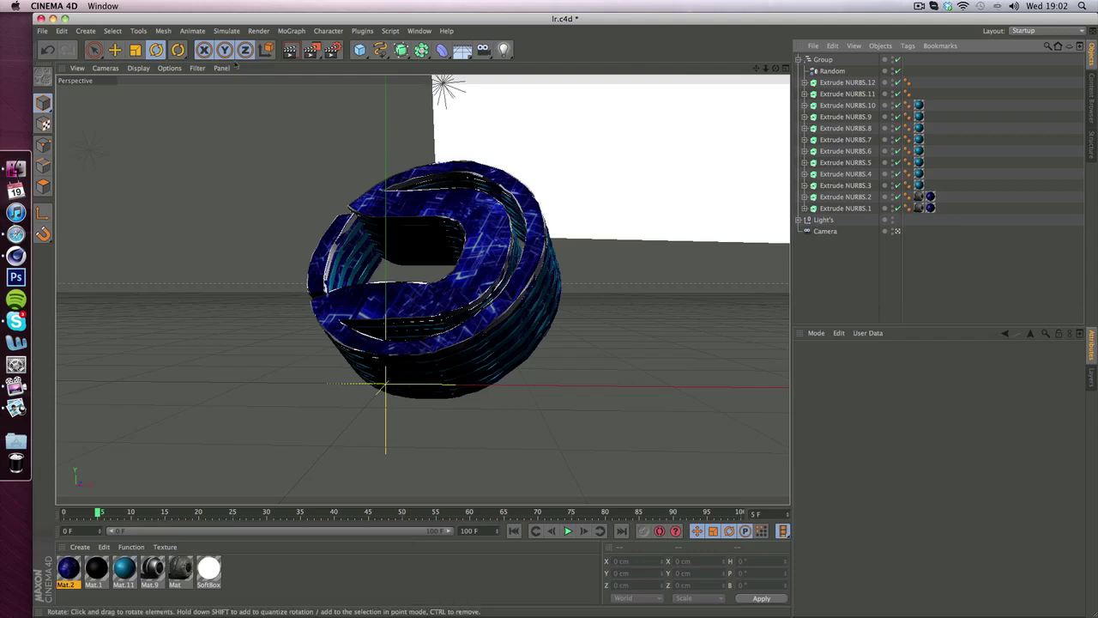
Render the active viewport to preview the blue-textured logo against black.
{"action": "left_click", "coordinate": [919, 6]}
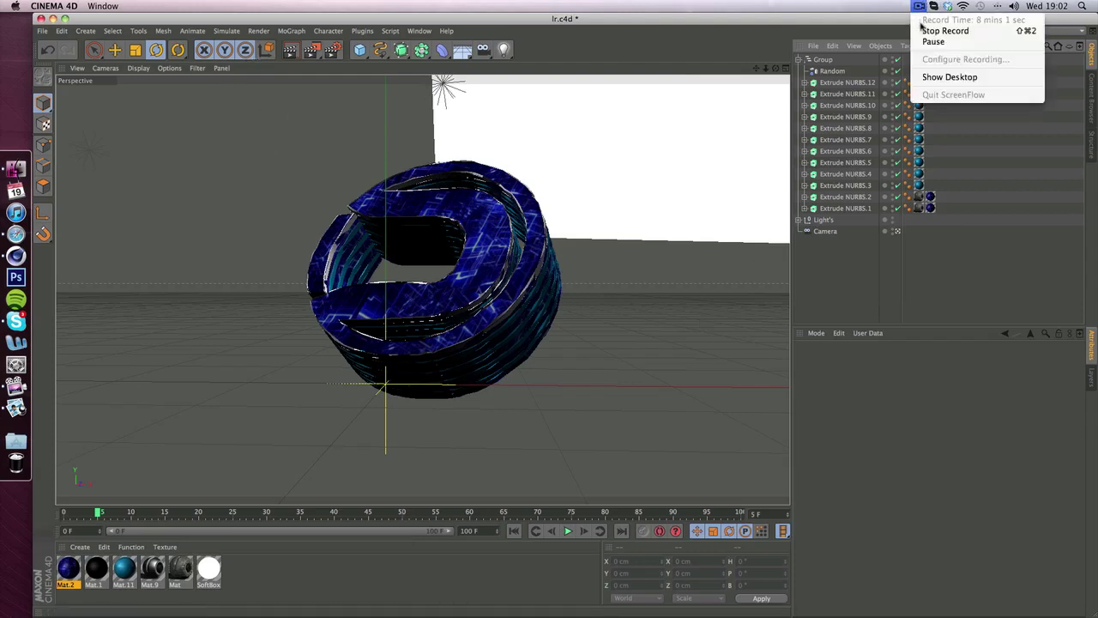
{"action": "left_click", "coordinate": [924, 42]}
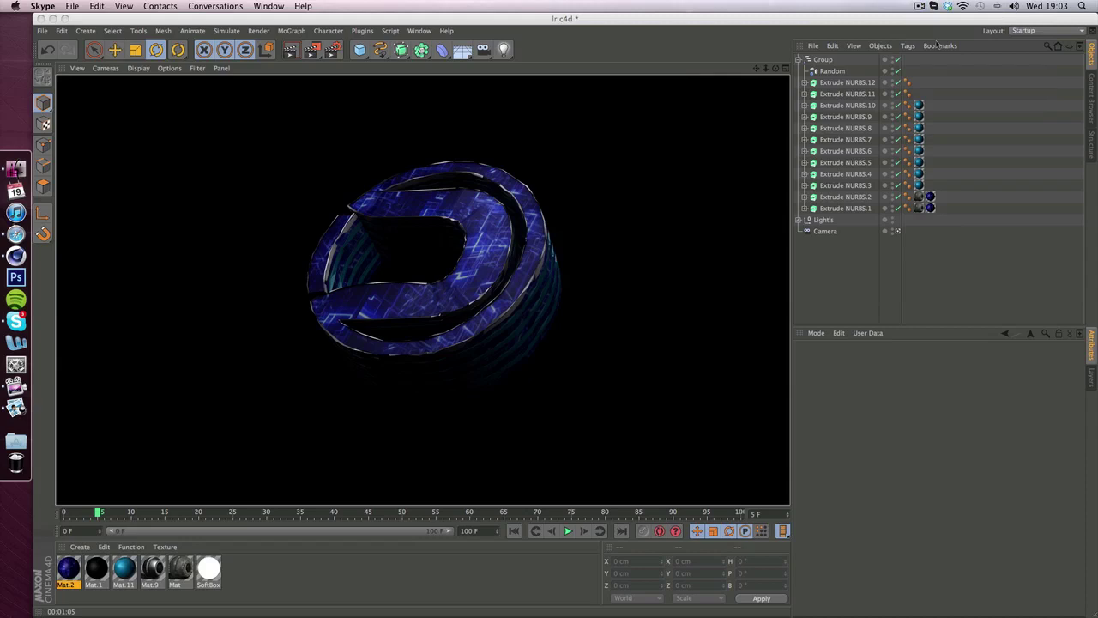